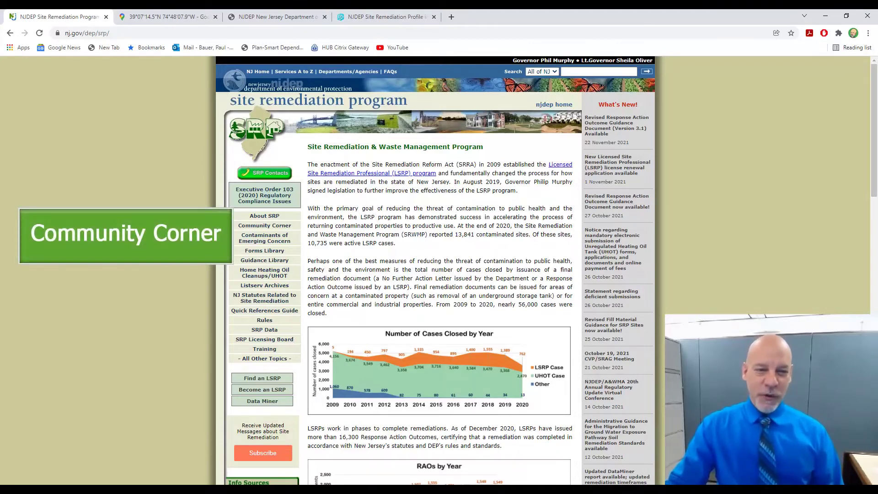
Open the NJ GeoWeb Site Remediation Profile link listed under Info Sources
scroll(42, 80, down, 4)
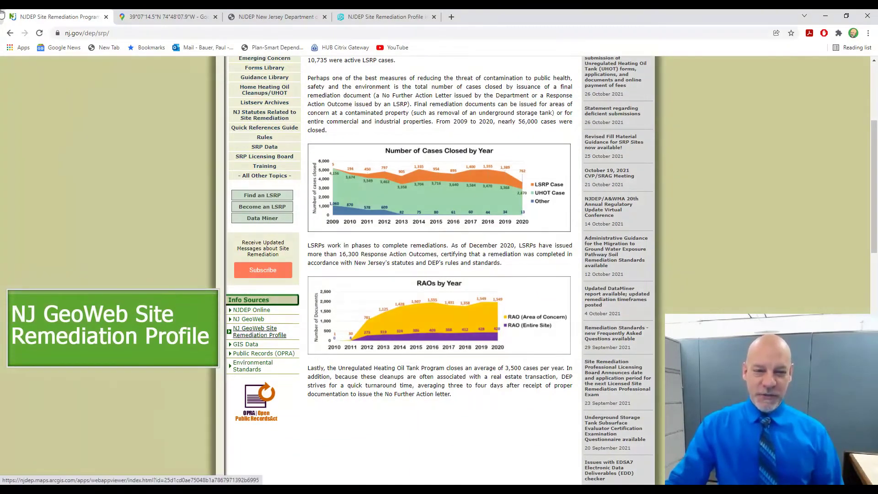
click(258, 333)
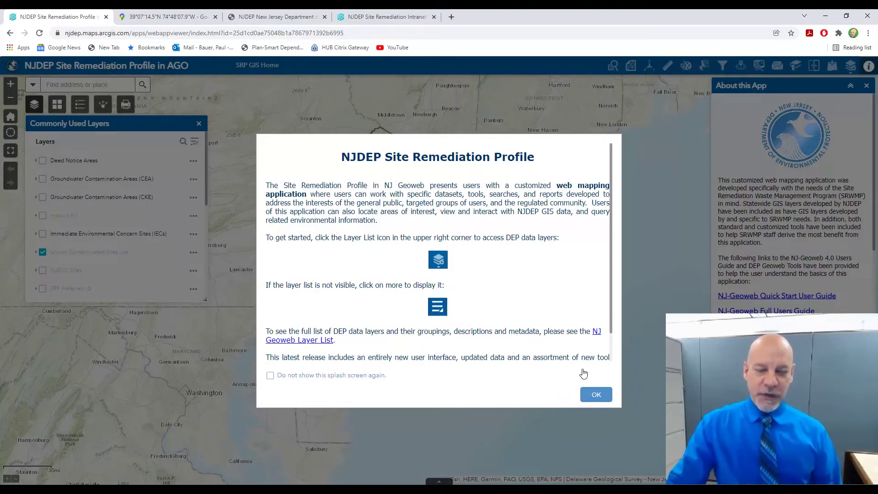
Dismiss the welcome splash with OK and close the About this App panel
click(599, 395)
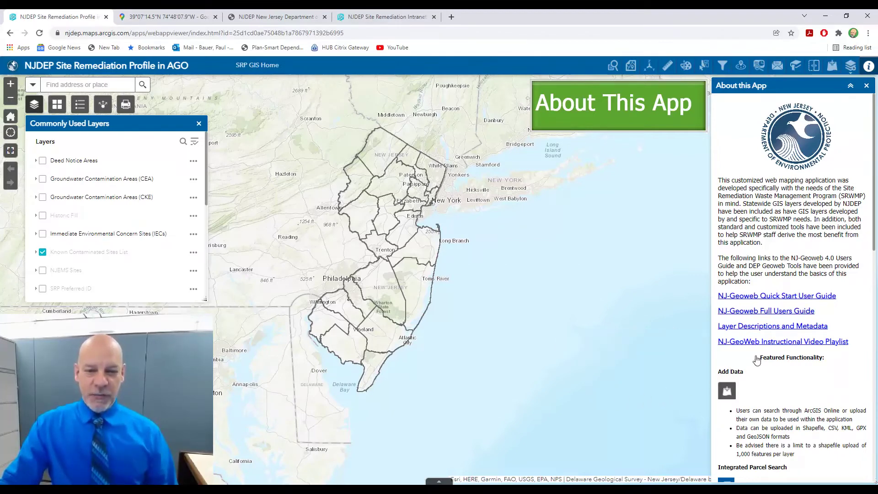
click(866, 86)
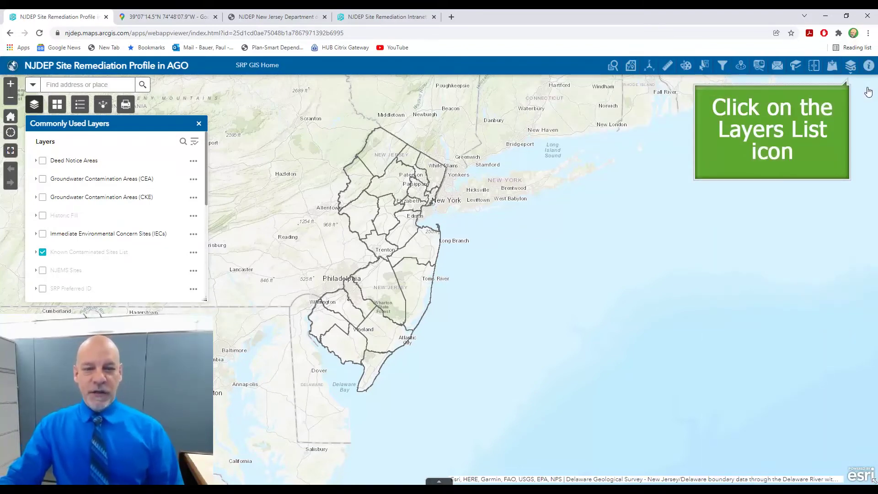
In Sites and Facilities, turn on SRP Preferred ID and turn off Known Contaminated Sites List, then expand SRP Preferred ID's status legend
click(850, 66)
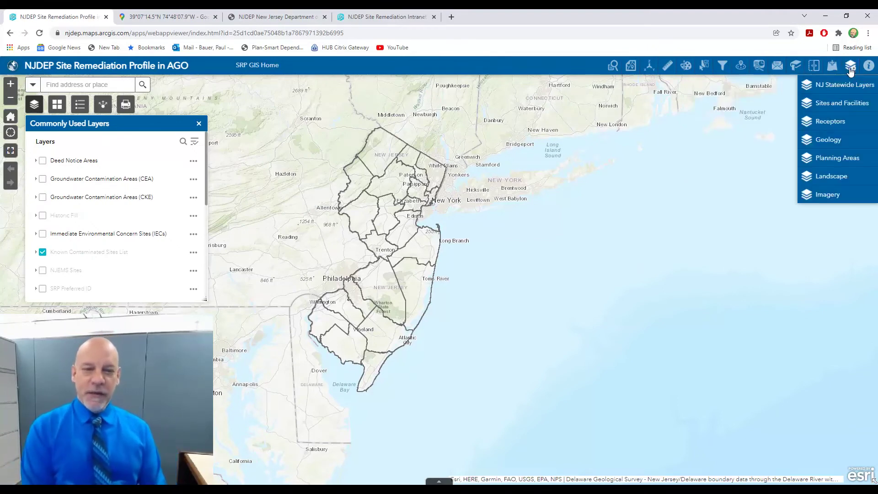
click(846, 105)
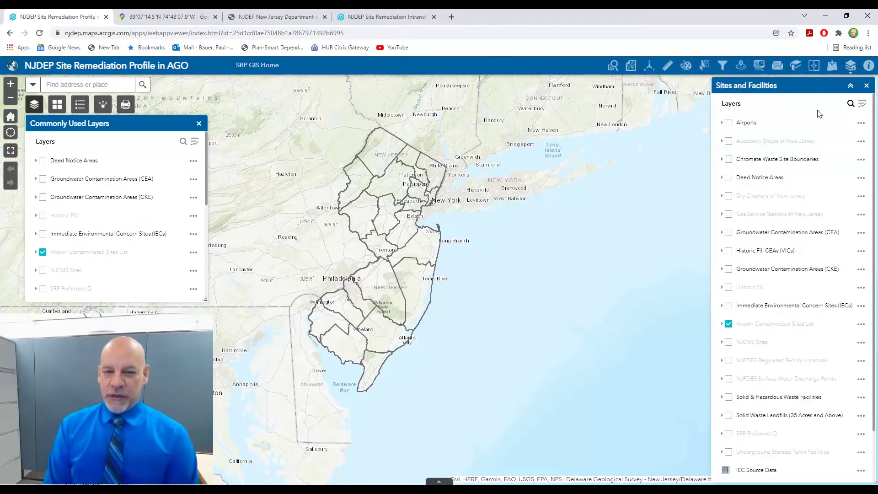
click(729, 434)
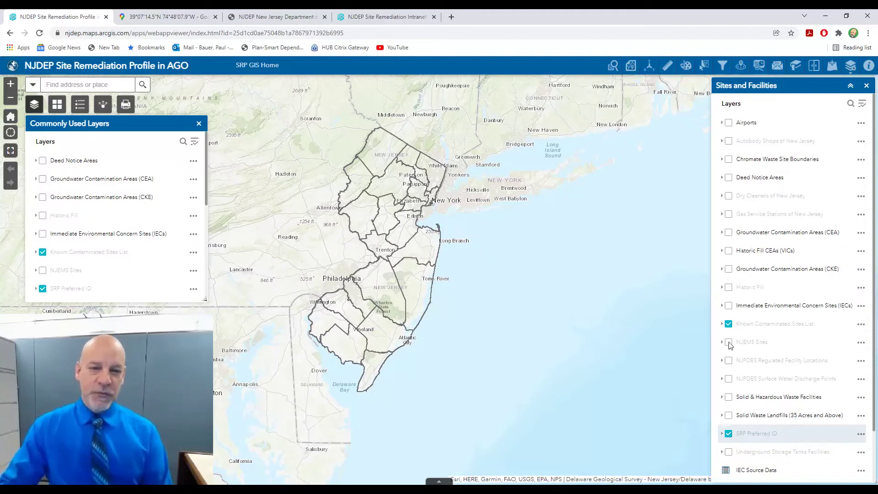
click(729, 325)
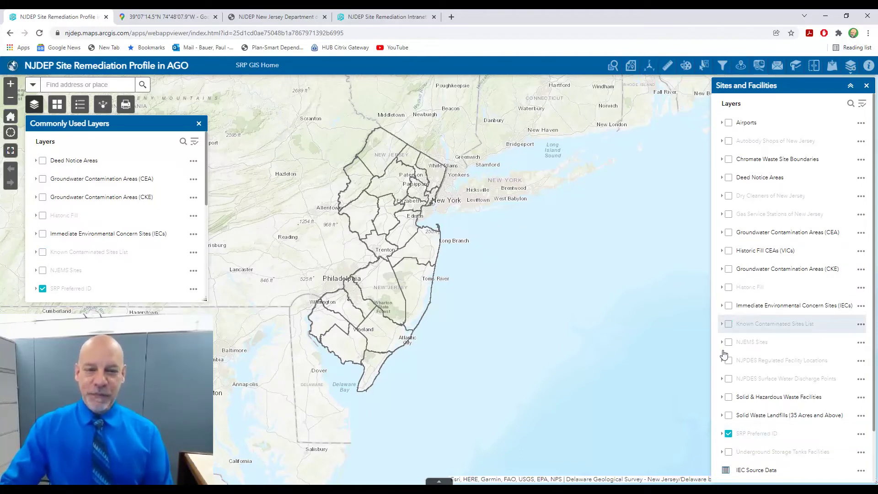
click(722, 433)
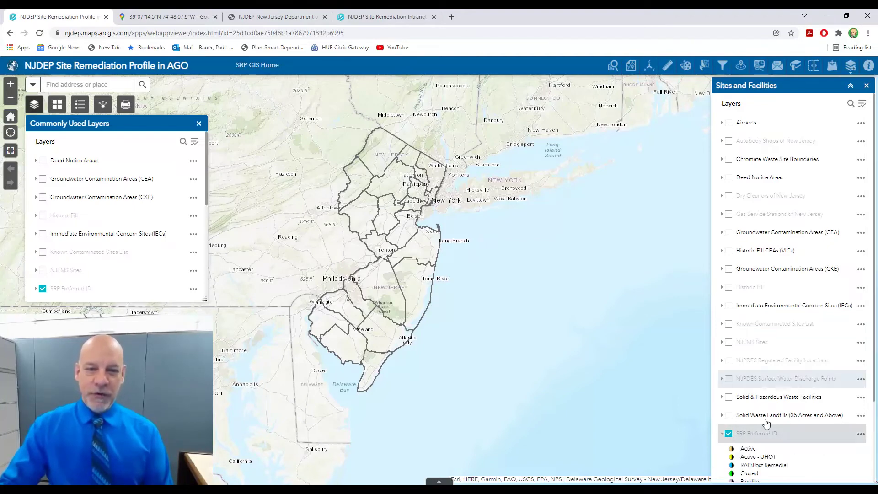
Zoom in near Trenton until SRP Preferred ID site points show by status
scroll(782, 381, down, 2)
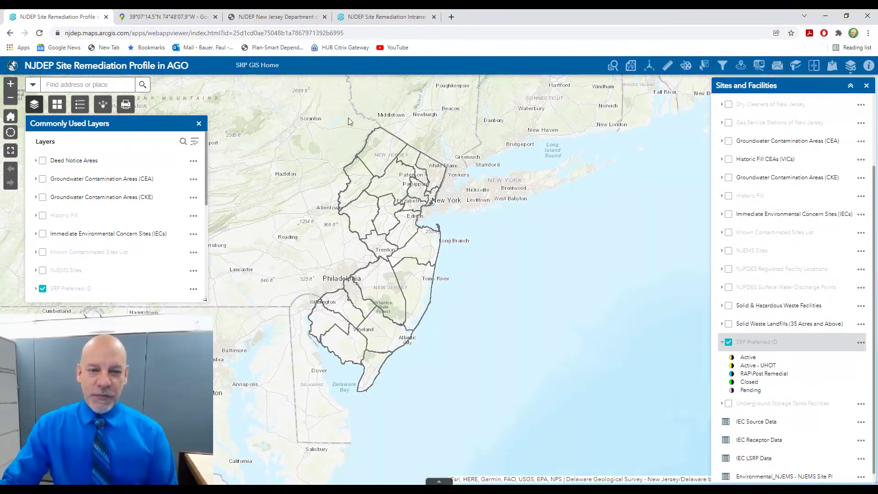
scroll(393, 257, up, 5)
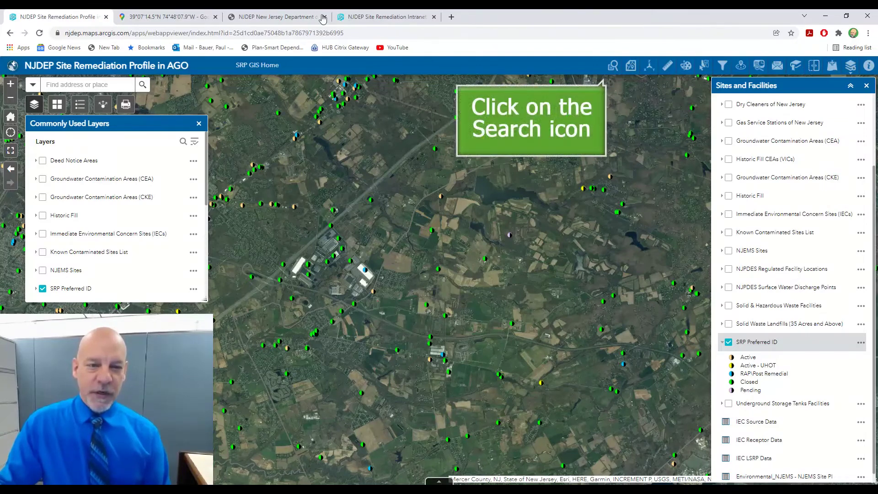
Run an SRP Preferred ID search for Preferred ID G000004551
click(612, 67)
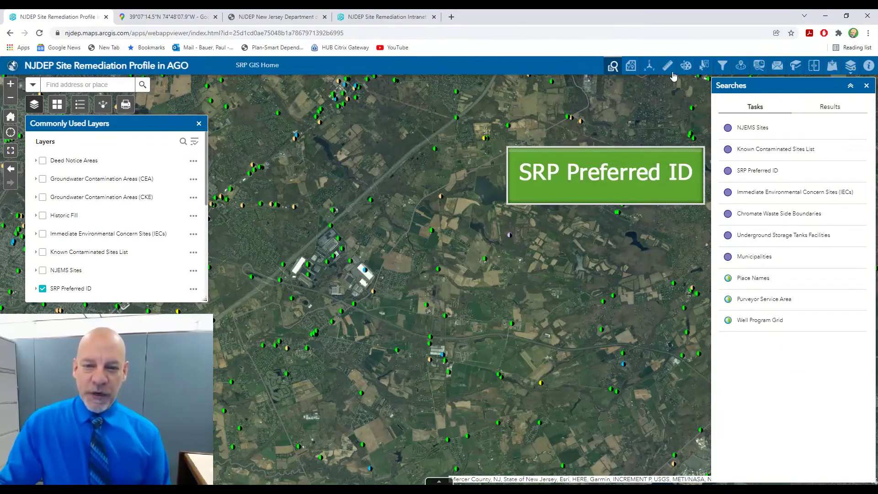
click(770, 176)
click(737, 196)
text(G000004551)
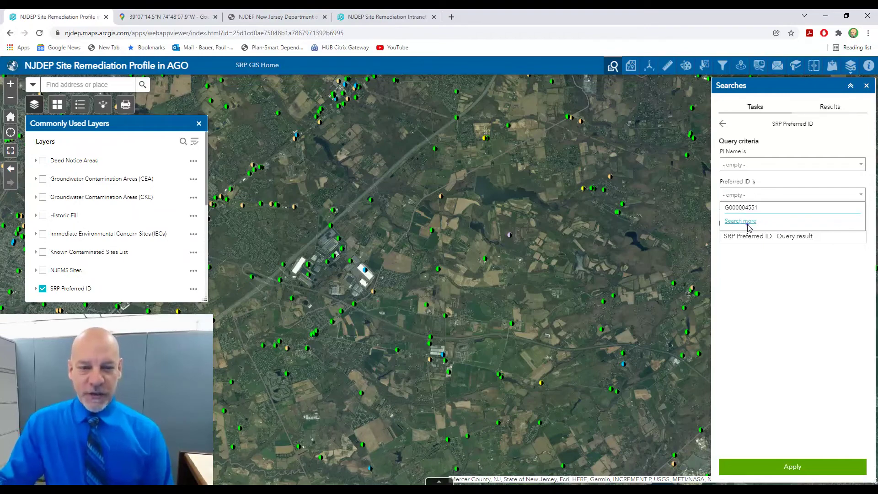
click(748, 226)
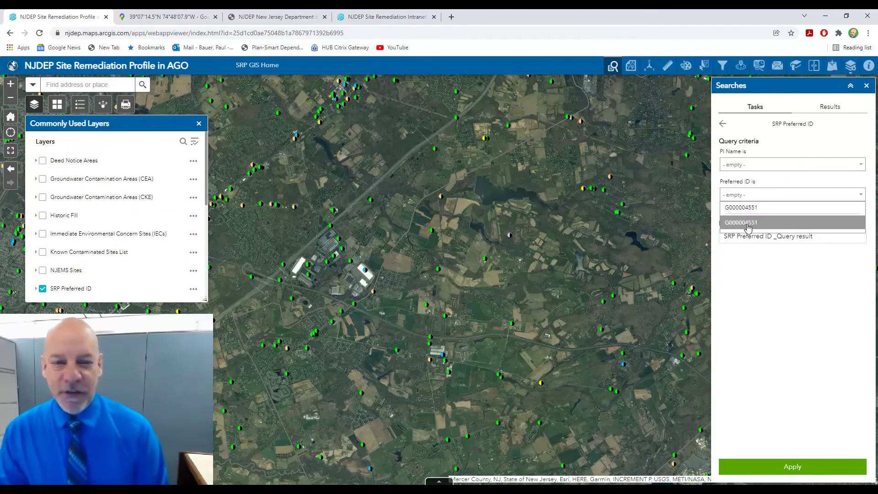
click(745, 223)
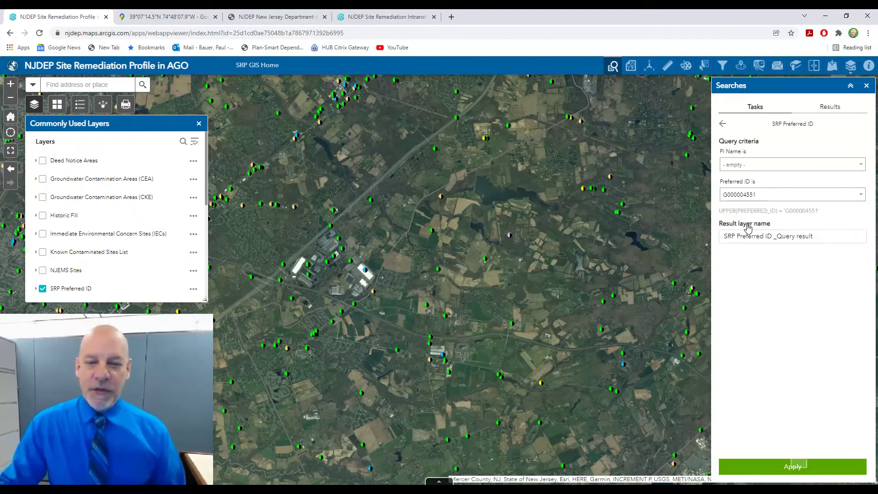
click(800, 467)
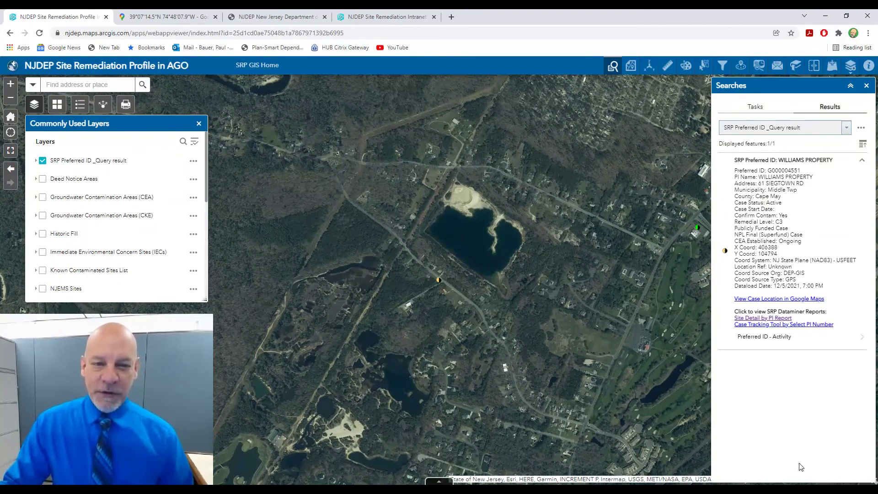
Open the Williams Property popup, highlight Publicly Funded, NPL Final and CEA attributes, then view it in Google Maps
click(439, 281)
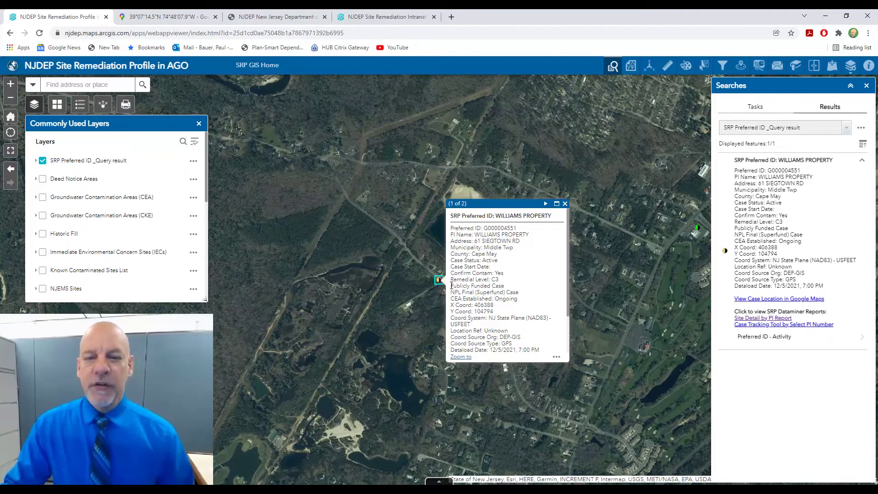
drag(452, 286, 515, 292)
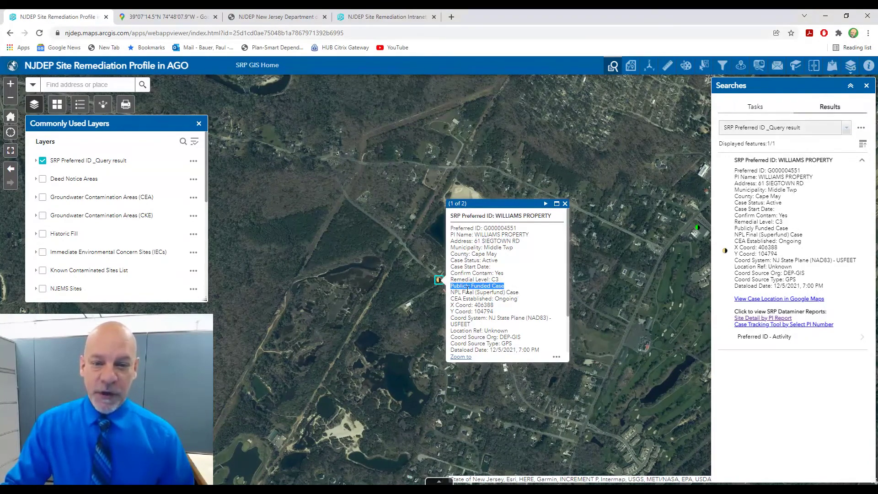
drag(452, 293, 525, 293)
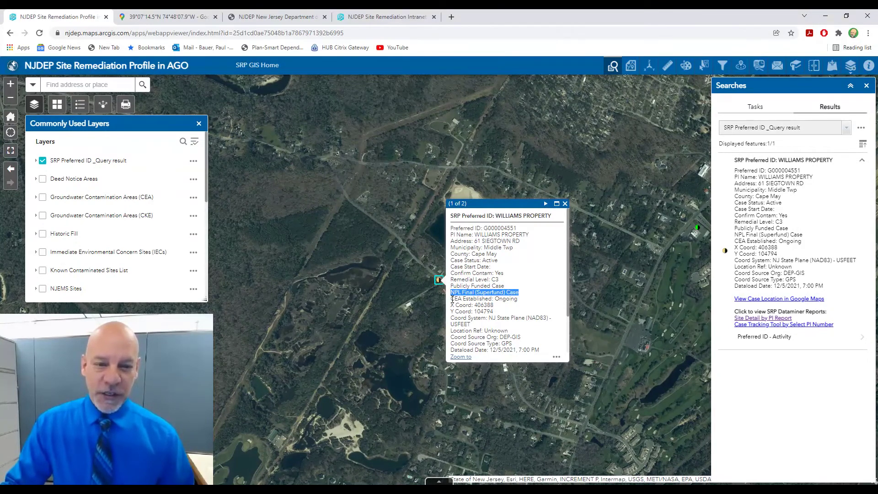
drag(451, 299, 529, 304)
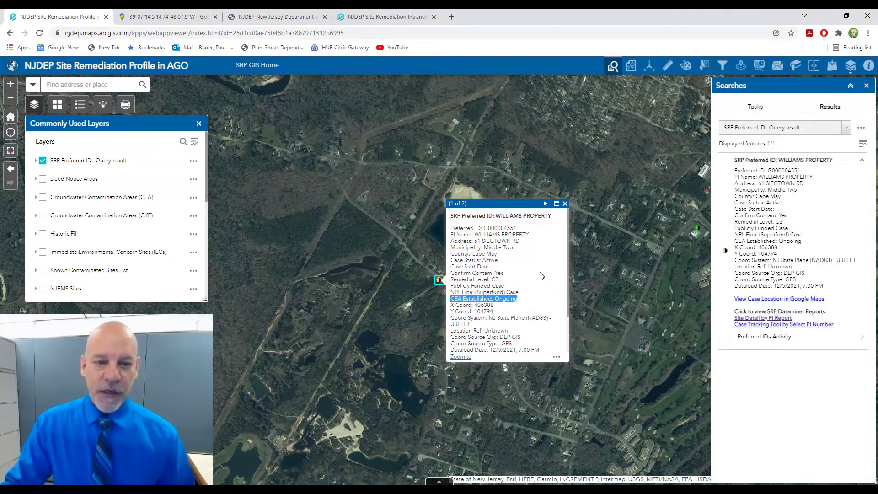
scroll(541, 275, down, 2)
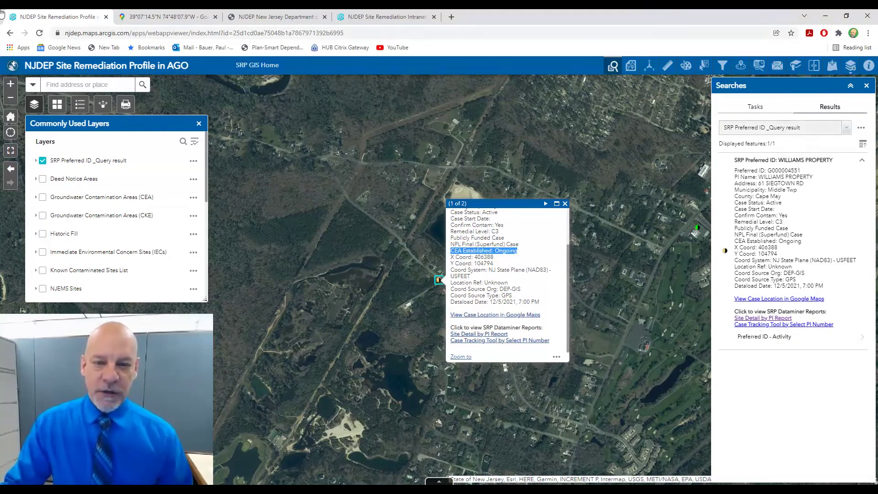
click(497, 315)
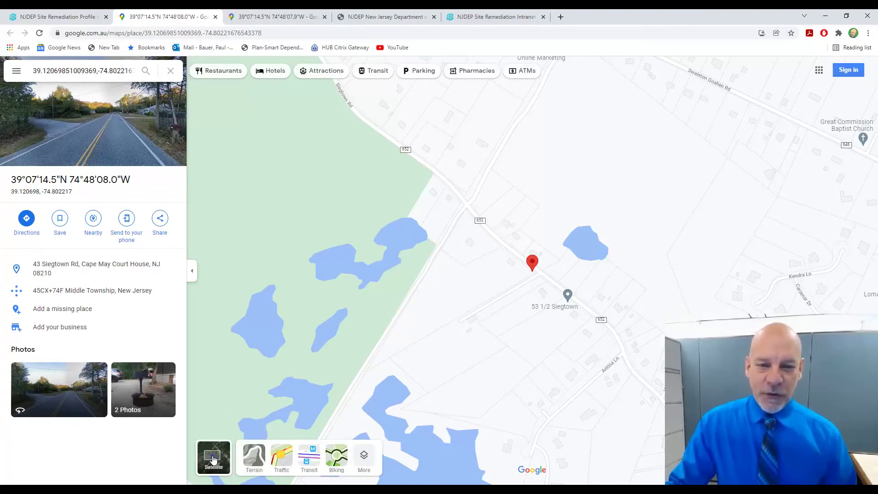
Show the pinned location as satellite imagery, then return to the GeoWeb map tab
click(213, 458)
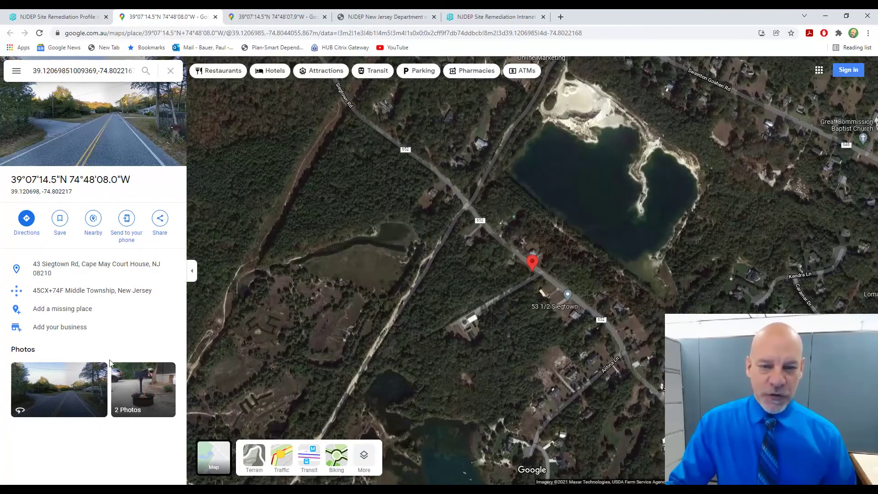
click(69, 18)
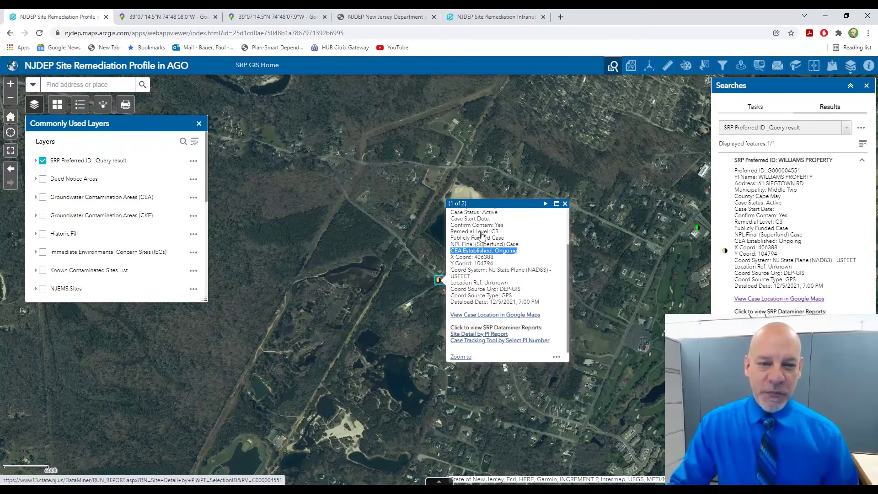
Open the Site Detail by PI Report from the Williams Property popup
click(494, 335)
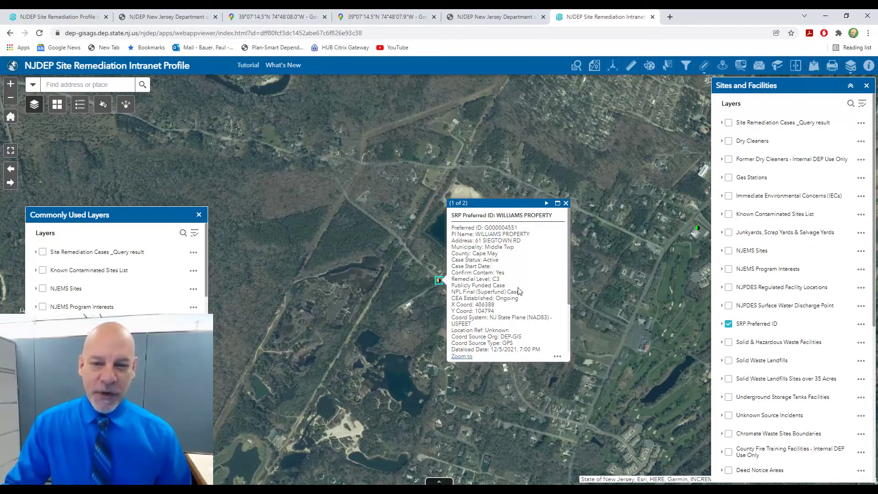
View the SRP PI - Activities records, including PFR000001 Assigned to Program, then SRP PI - LSRPs
scroll(517, 290, down, 2)
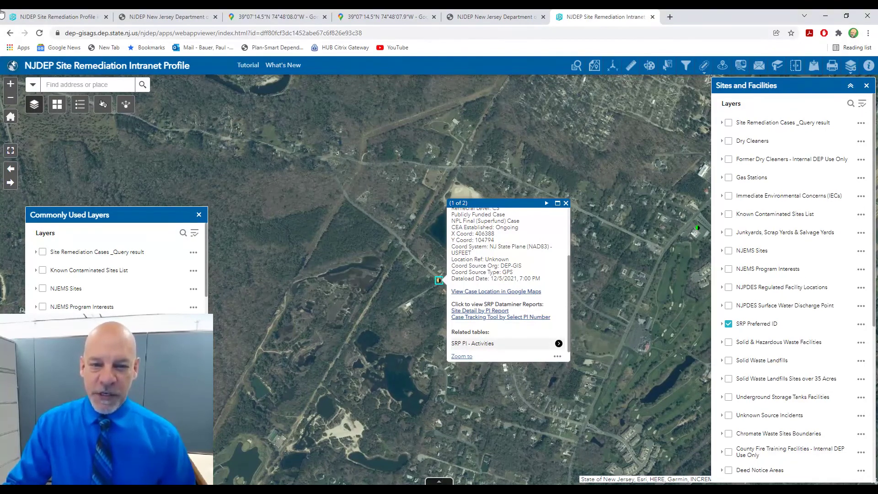
click(558, 343)
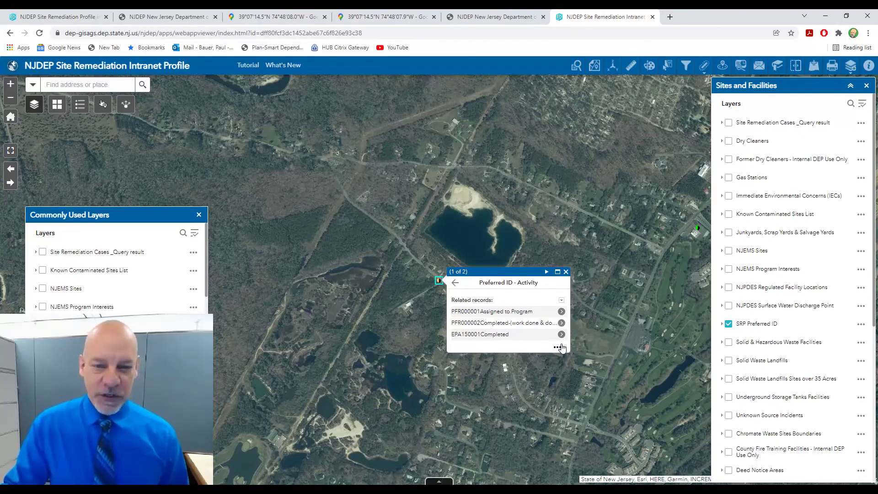
click(561, 312)
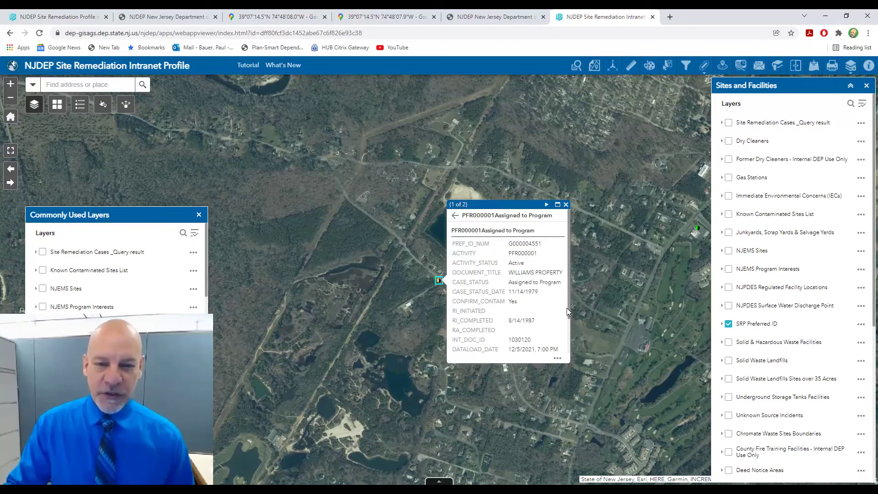
scroll(568, 298, down, 2)
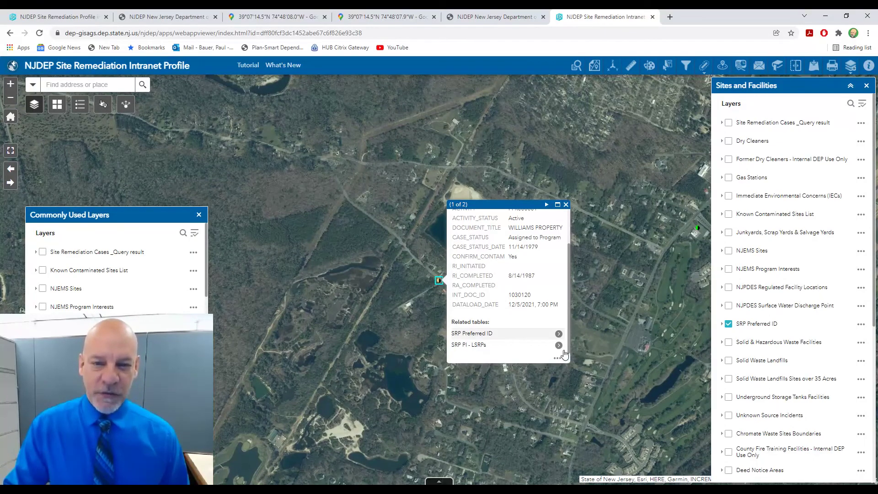
click(559, 346)
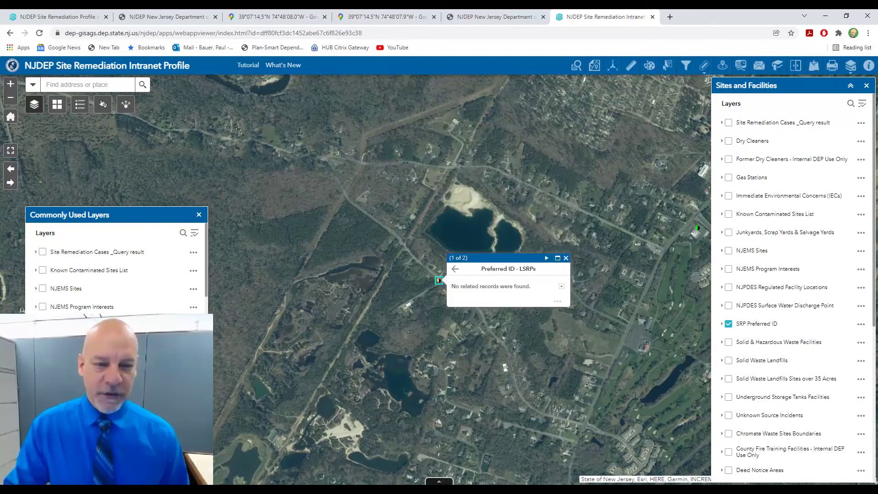